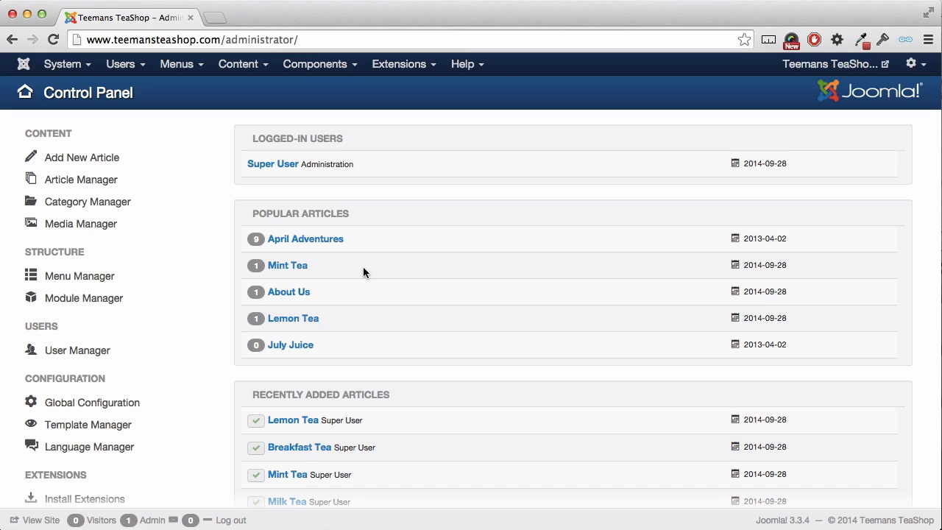
# Open the Components menu and show the Contacts submenu.
pyautogui.click(338, 70)
pyautogui.moveTo(337, 125)
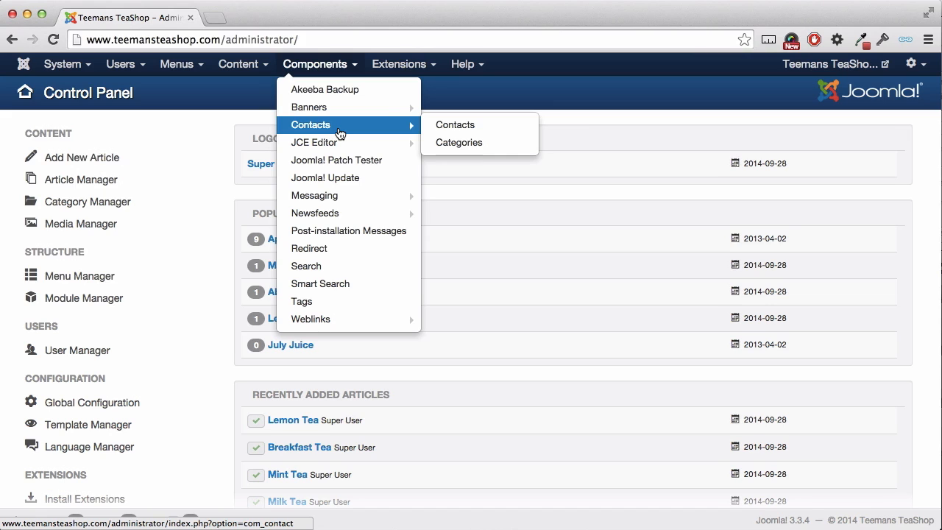
# Open the Contacts manager, check that the only category is Uncategorised, and begin a new contact.
pyautogui.click(338, 127)
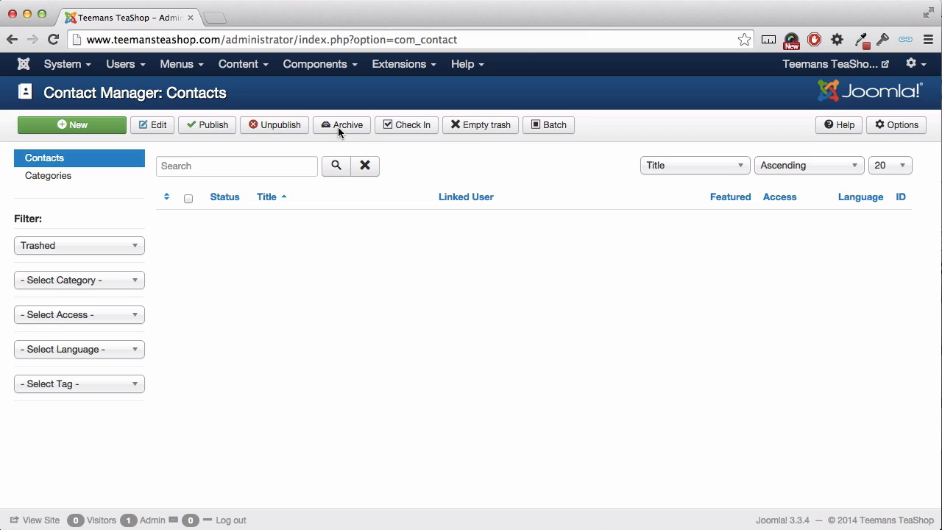
pyautogui.click(116, 184)
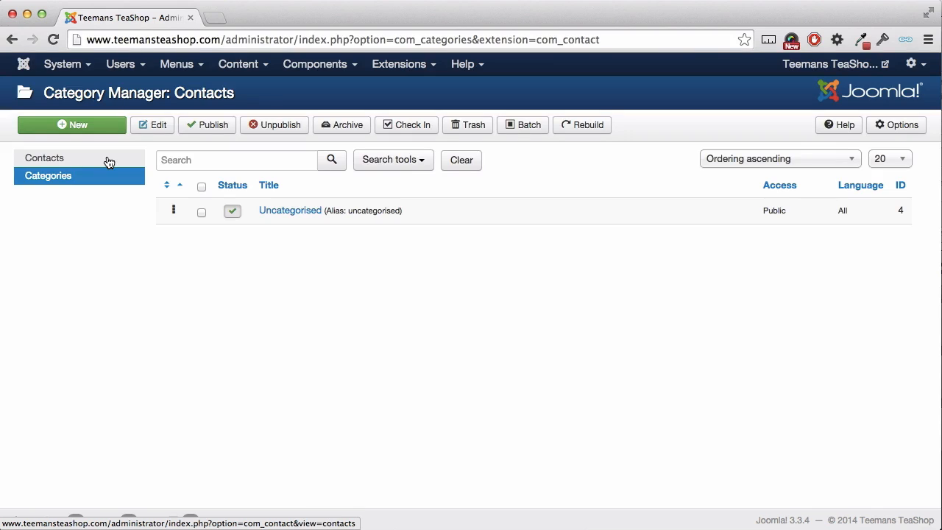
pyautogui.click(109, 160)
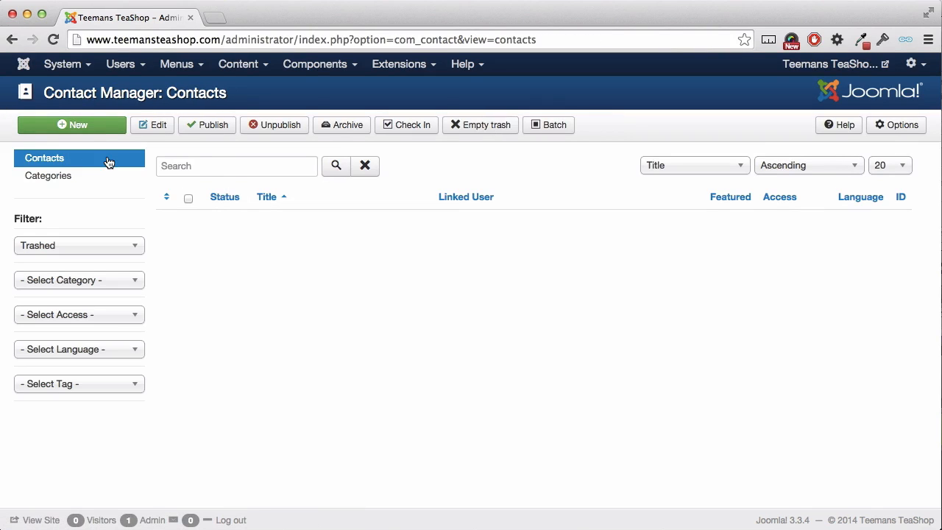
pyautogui.click(97, 126)
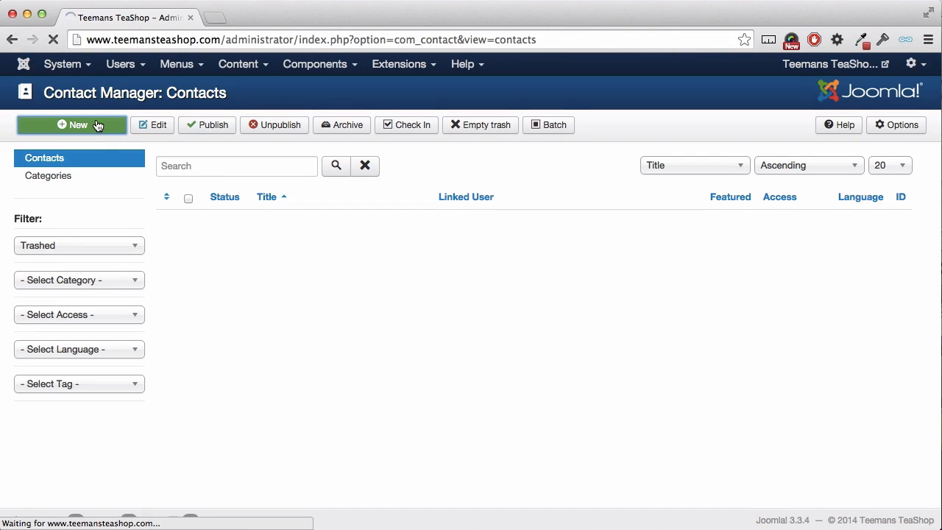
# Name the contact Teeman's Teashop and pick its e-mail address from the autofill suggestions.
pyautogui.click(164, 163)
pyautogui.write('T')
pyautogui.press('Down')
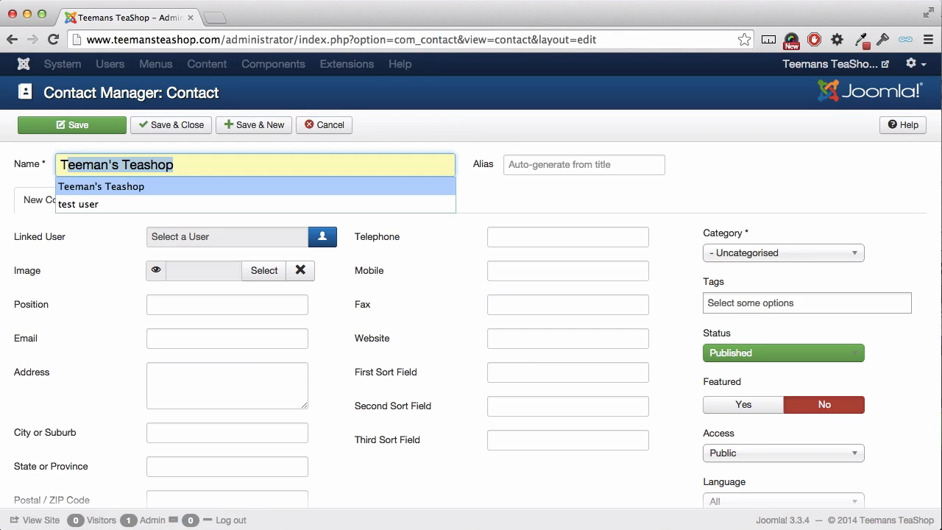
pyautogui.press('Tab')
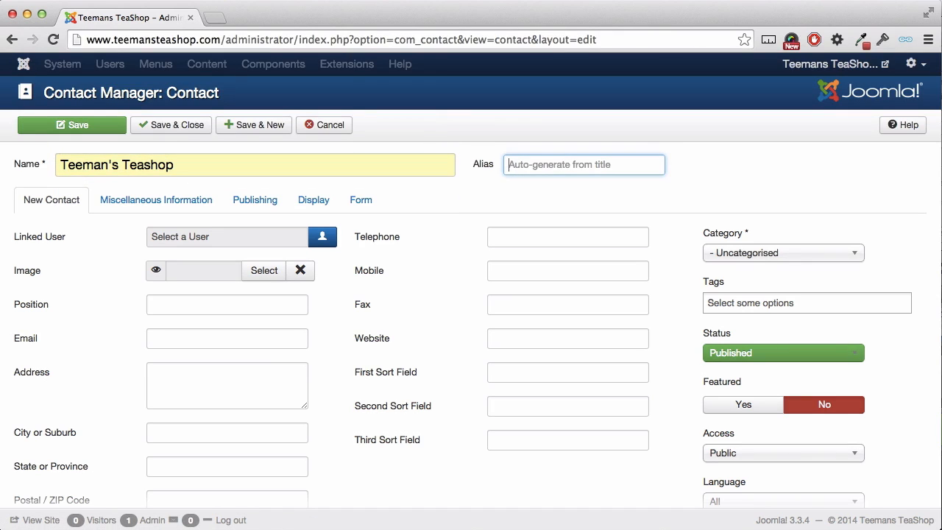
pyautogui.scroll(-3, 471, 295)
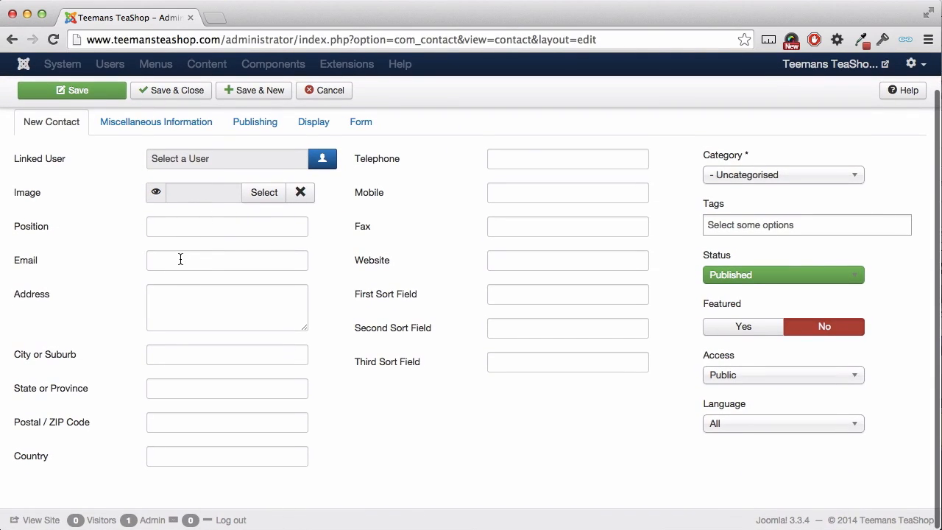
pyautogui.click(181, 259)
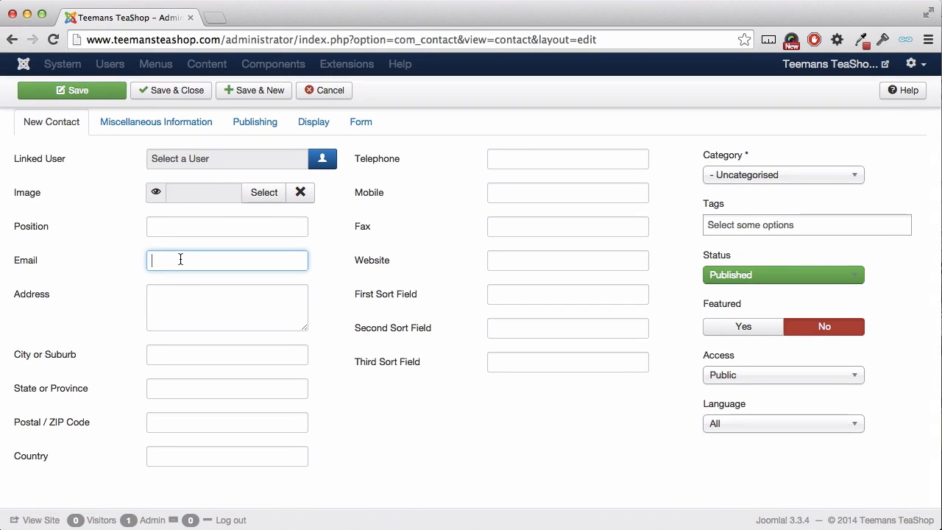
pyautogui.write('brian')
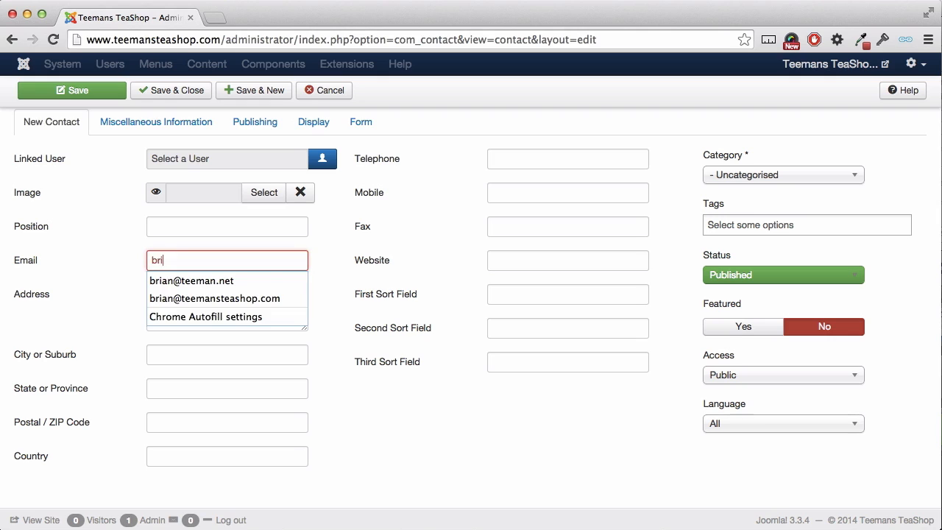
pyautogui.press('Down')
pyautogui.press('Down')
pyautogui.press('Return')
pyautogui.press('Tab')
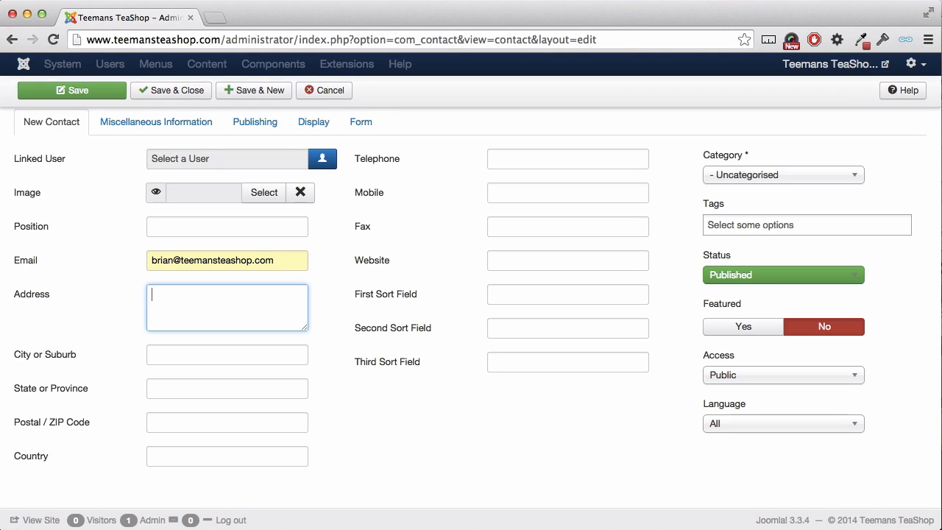
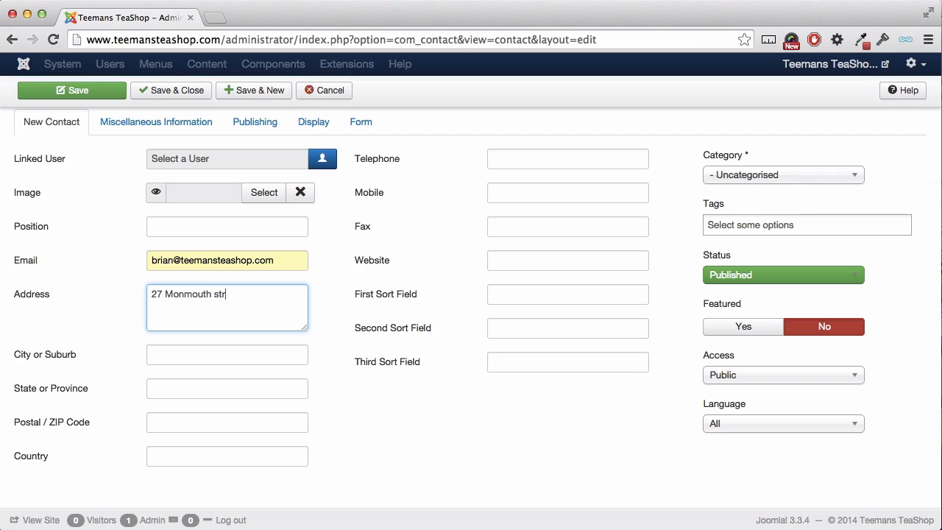
# Enter the shop's street address, city, postcode and telephone number.
pyautogui.press('Tab')
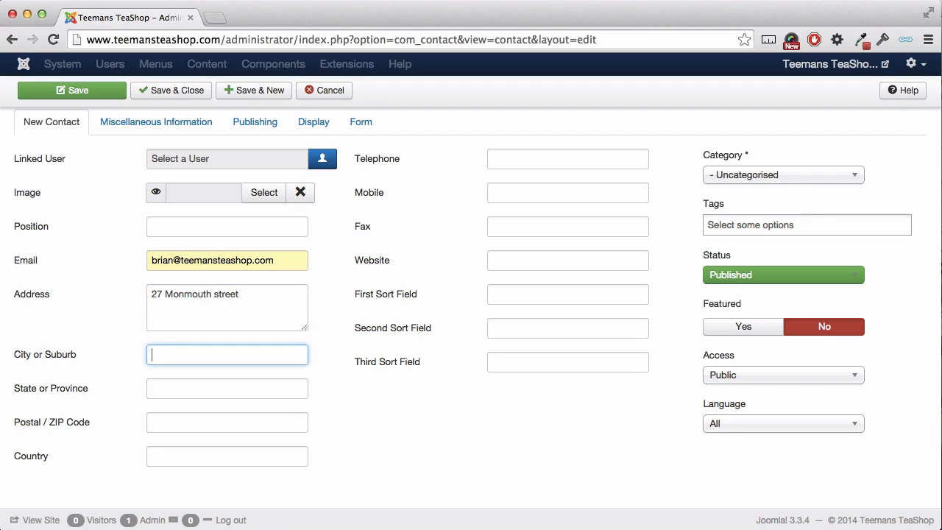
pyautogui.press('Tab')
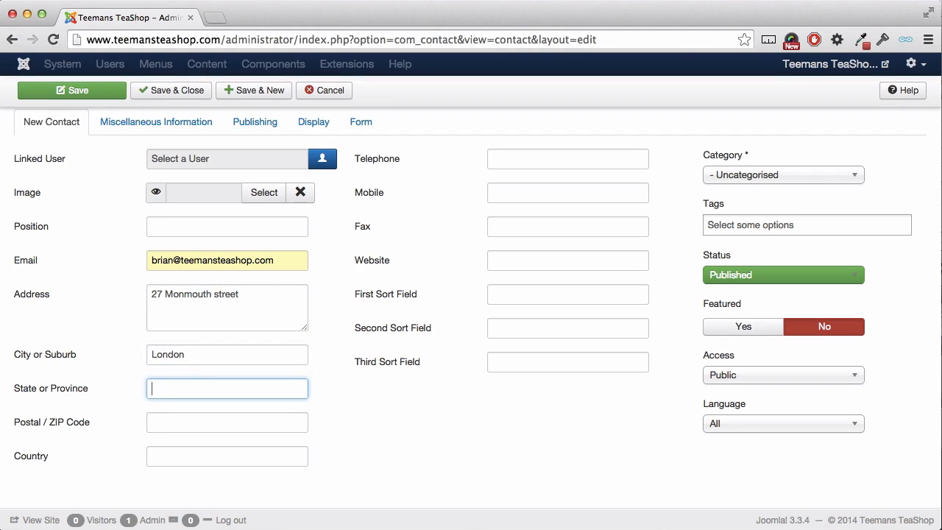
pyautogui.press('Tab')
pyautogui.press('Tab')
pyautogui.press('Tab')
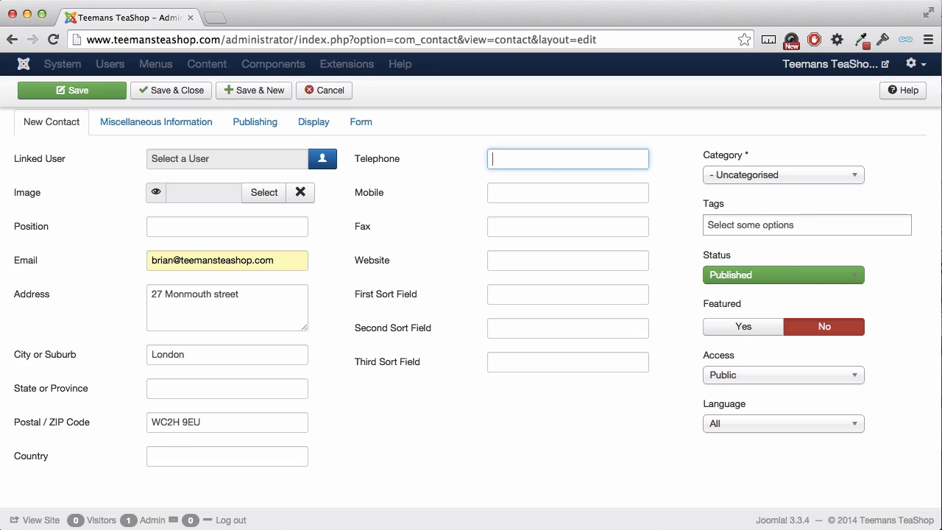
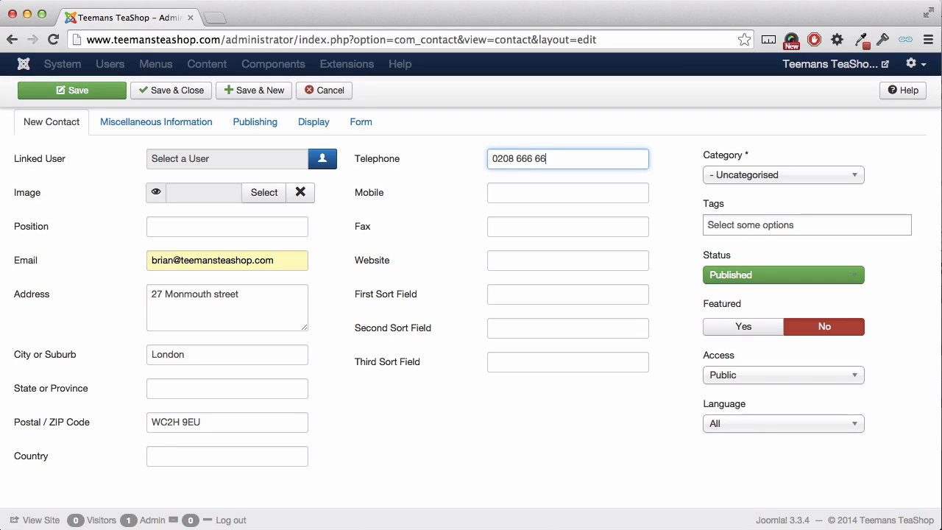
pyautogui.click(145, 123)
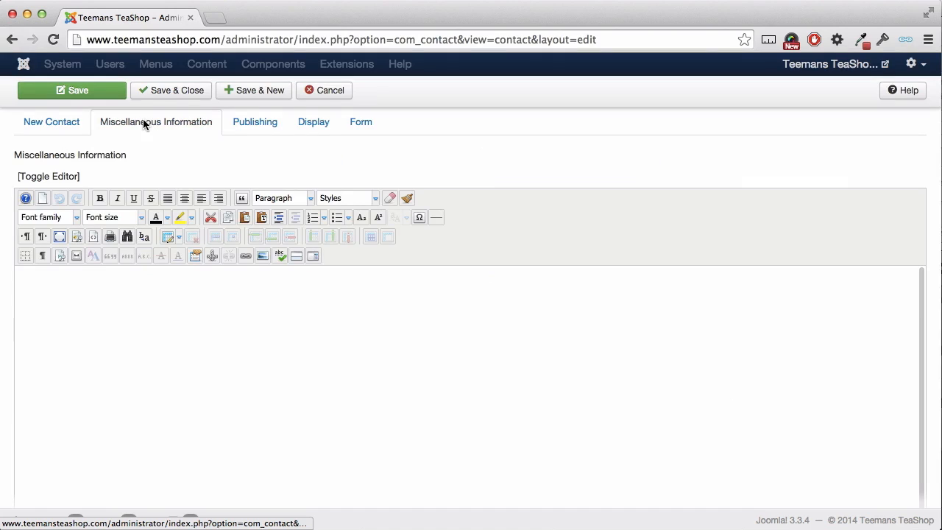
# Add the description 'The greatest tea shop inLondon' and save and close the contact.
pyautogui.click(130, 373)
pyautogui.write('The gre')
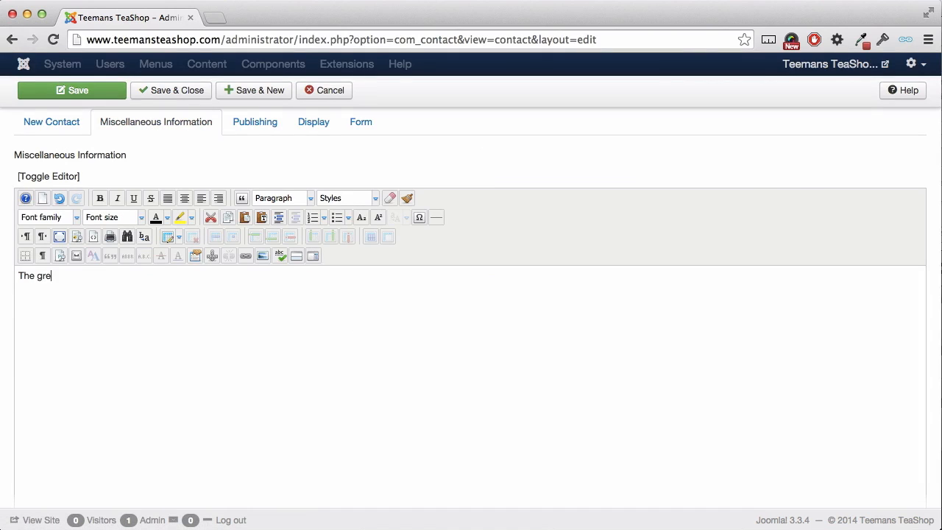
pyautogui.write('atest tea shop inLondon')
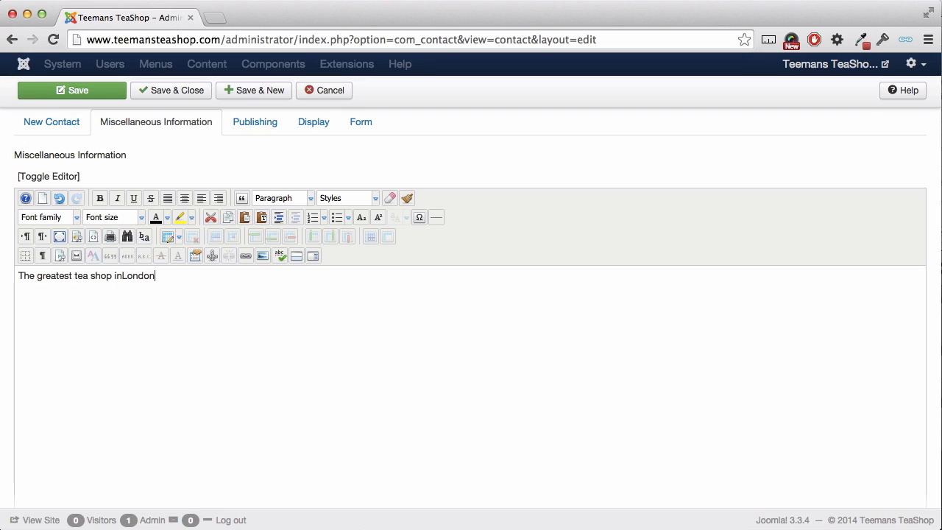
pyautogui.click(163, 92)
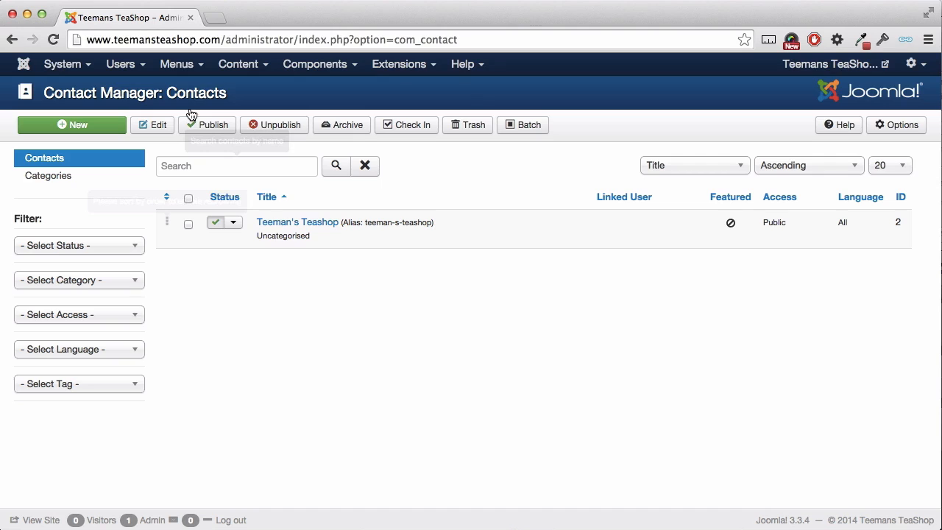
# Create a new Main Menu item titled 'Contact Us'.
pyautogui.click(184, 64)
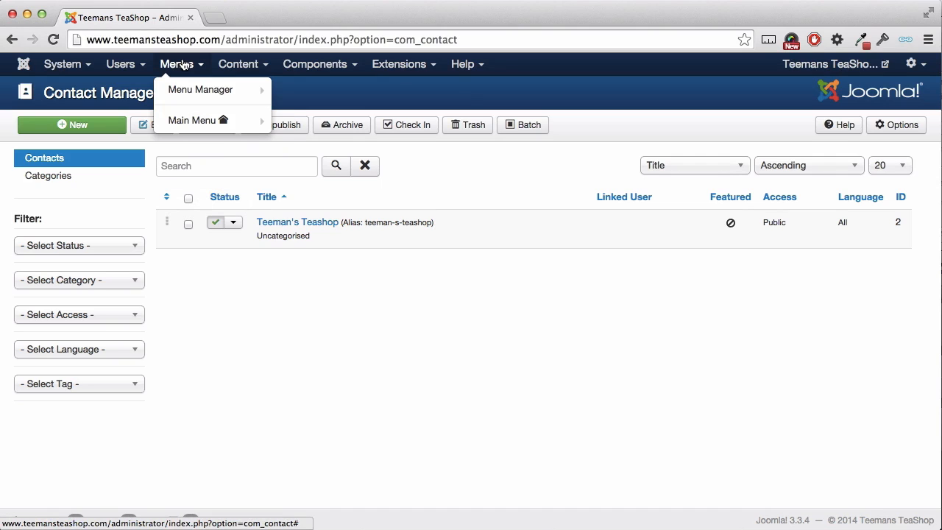
pyautogui.click(184, 120)
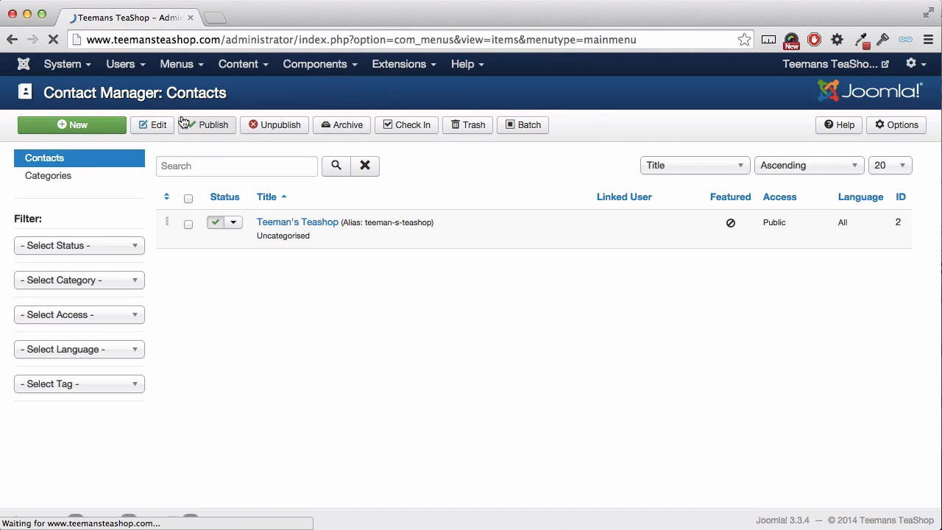
pyautogui.click(93, 132)
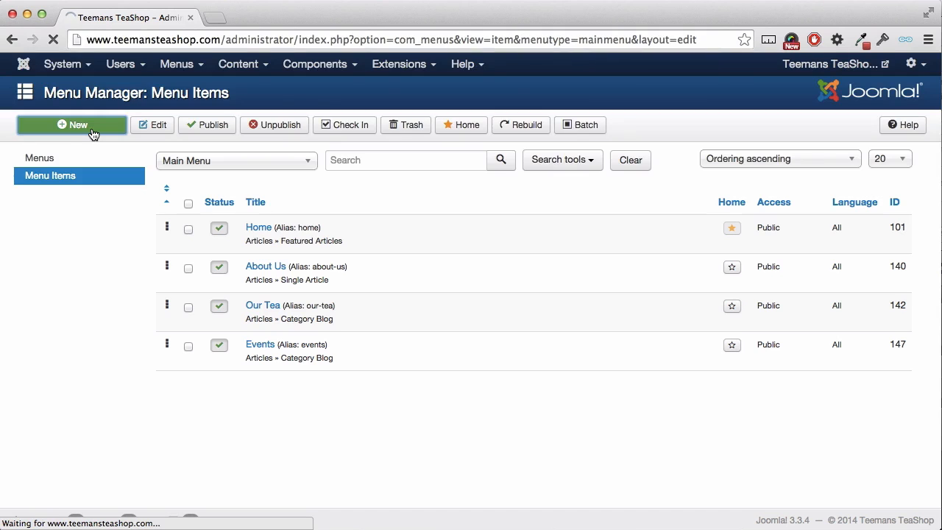
pyautogui.click(116, 163)
pyautogui.write('Contact Us')
pyautogui.press('Tab')
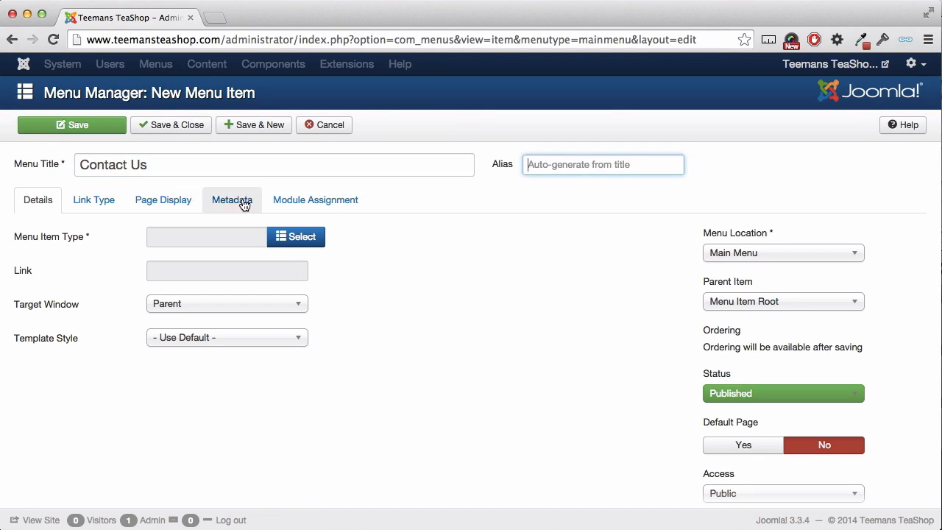
# Make the item a Single Contact showing Teeman's Teashop, and save it.
pyautogui.click(285, 235)
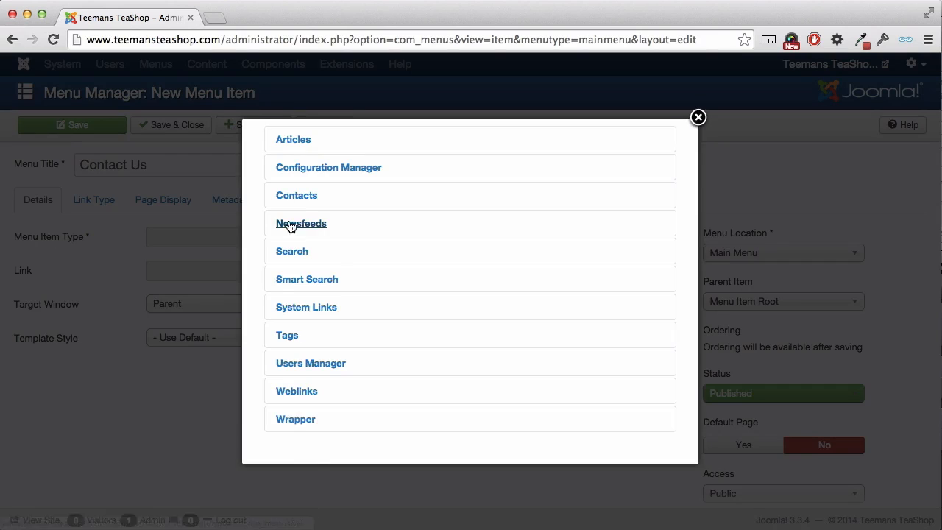
pyautogui.click(296, 197)
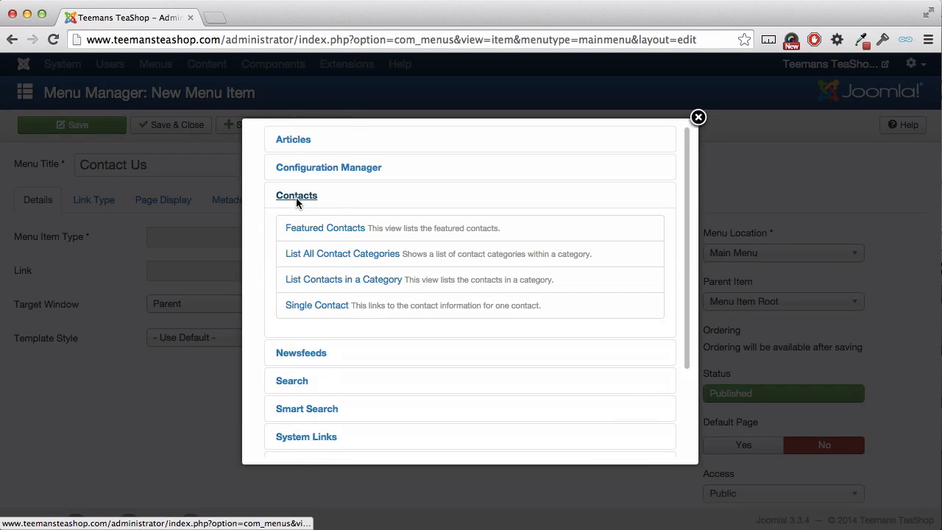
pyautogui.click(308, 306)
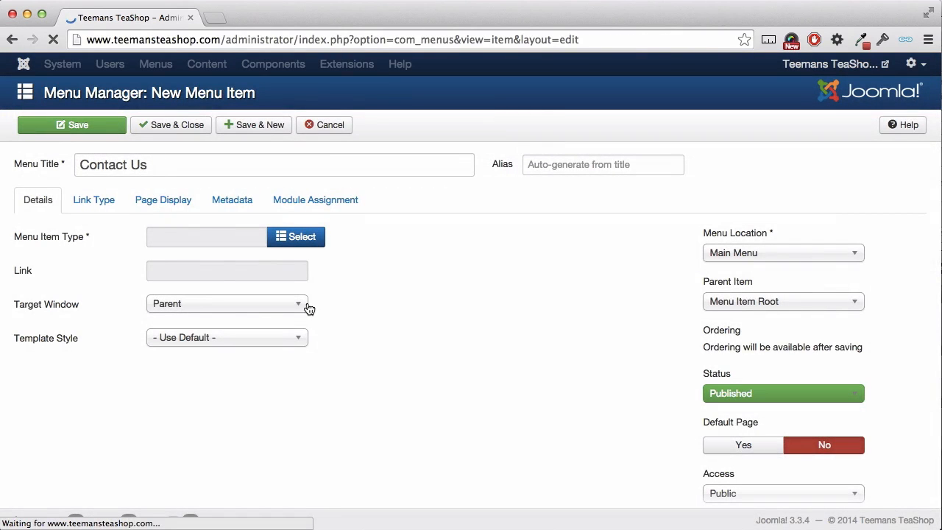
pyautogui.click(302, 274)
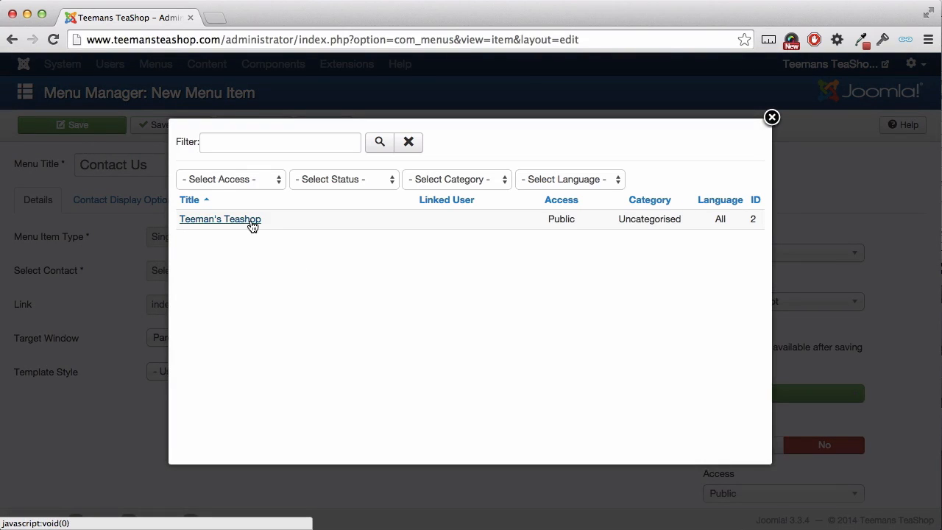
pyautogui.click(250, 220)
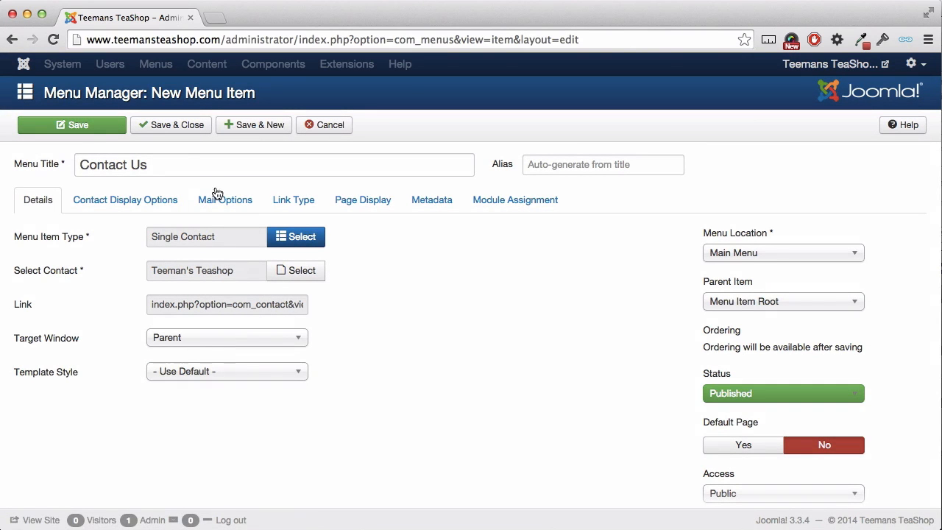
pyautogui.click(187, 125)
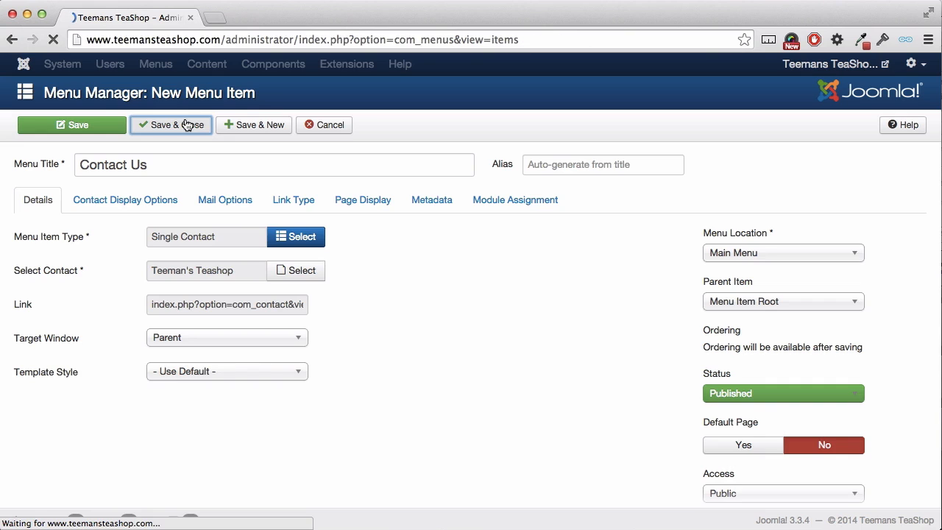
pyautogui.click(813, 63)
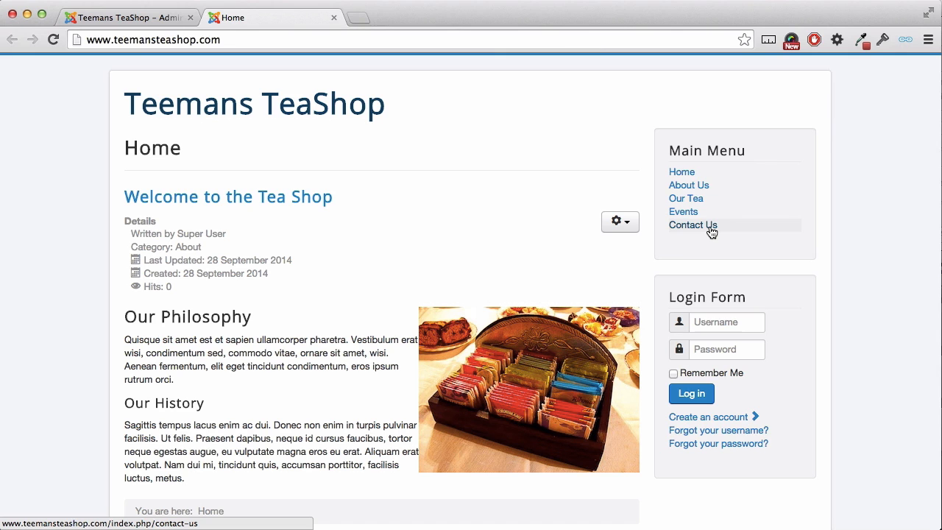
# Open the Contact Us page and expand its Contact Form with name, email, subject and message fields.
pyautogui.click(711, 230)
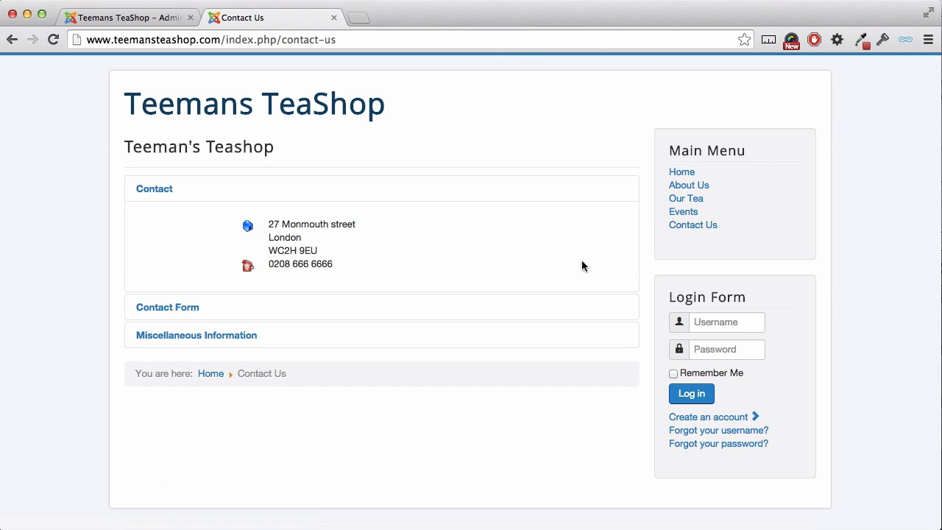
pyautogui.click(256, 304)
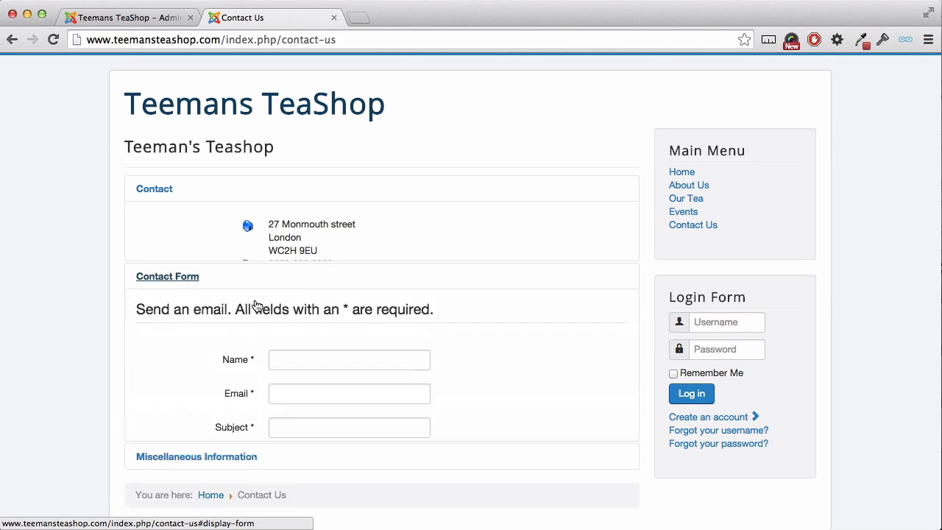
pyautogui.scroll(-5, 255, 305)
pyautogui.scroll(-3, 254, 305)
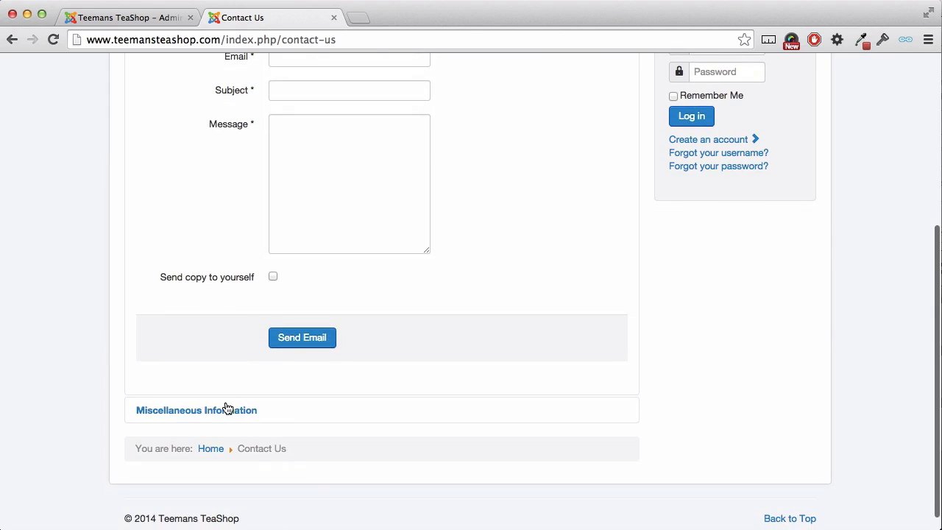
pyautogui.click(225, 407)
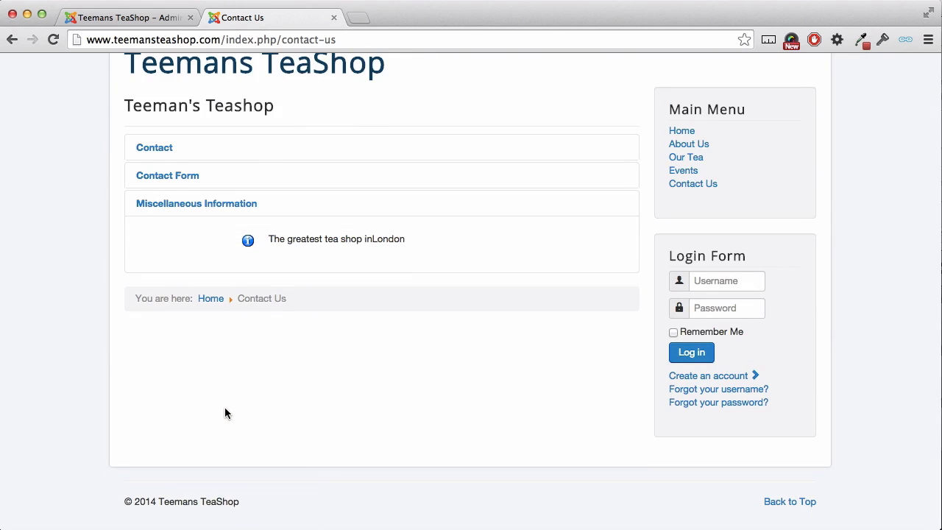
pyautogui.click(184, 178)
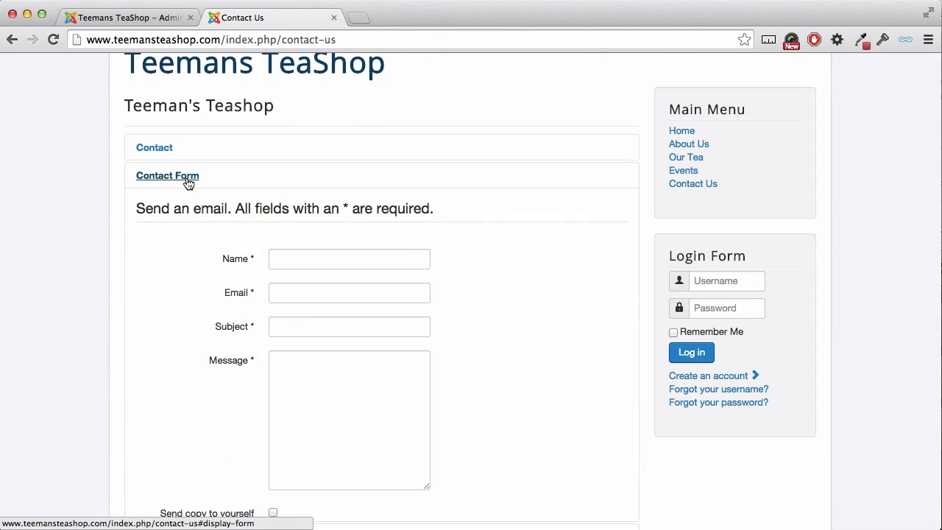
pyautogui.scroll(-2, 217, 242)
pyautogui.scroll(-3, 217, 243)
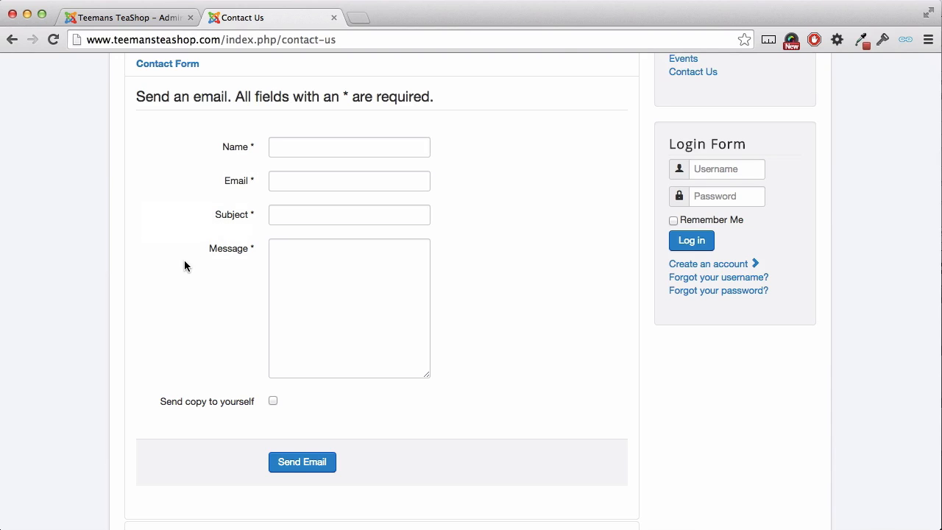
# Open the Captcha - ReCaptcha plugin from the Plugin Manager and follow its google.com/recaptcha link.
pyautogui.click(131, 22)
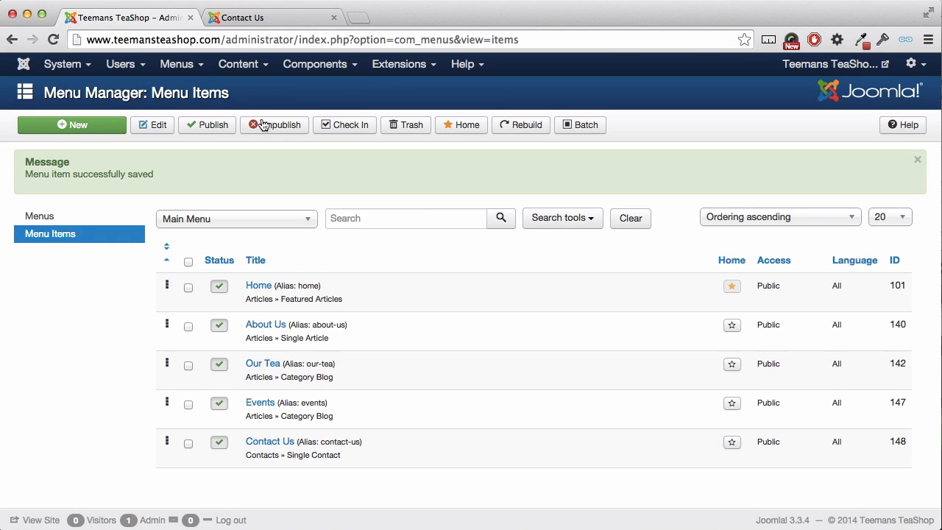
pyautogui.click(390, 71)
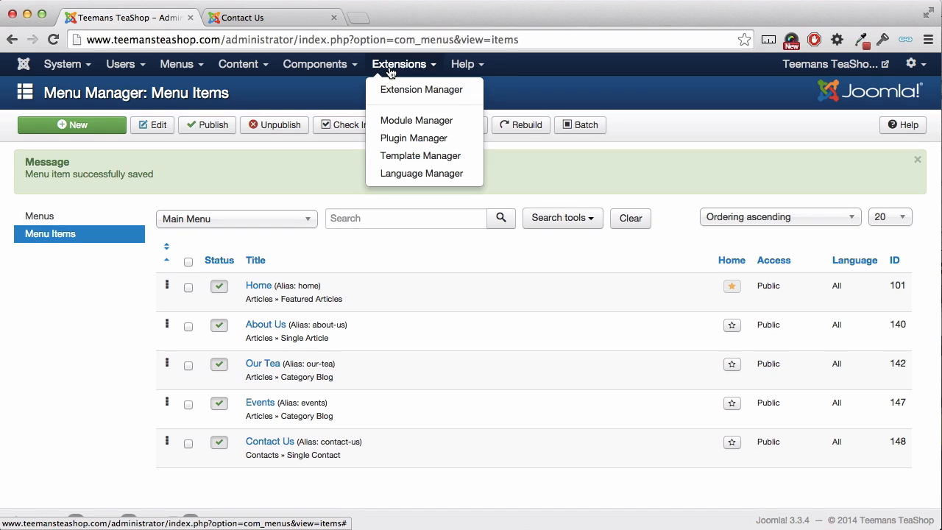
pyautogui.click(396, 135)
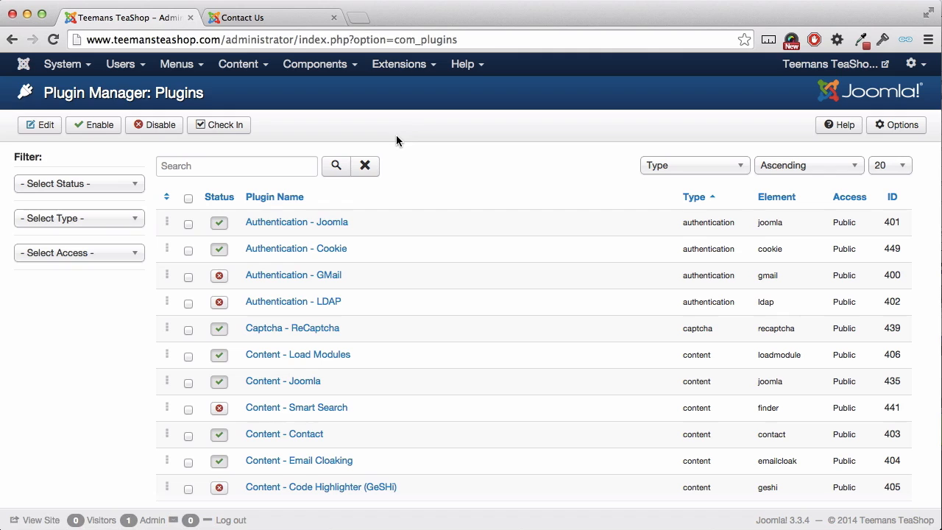
pyautogui.click(300, 331)
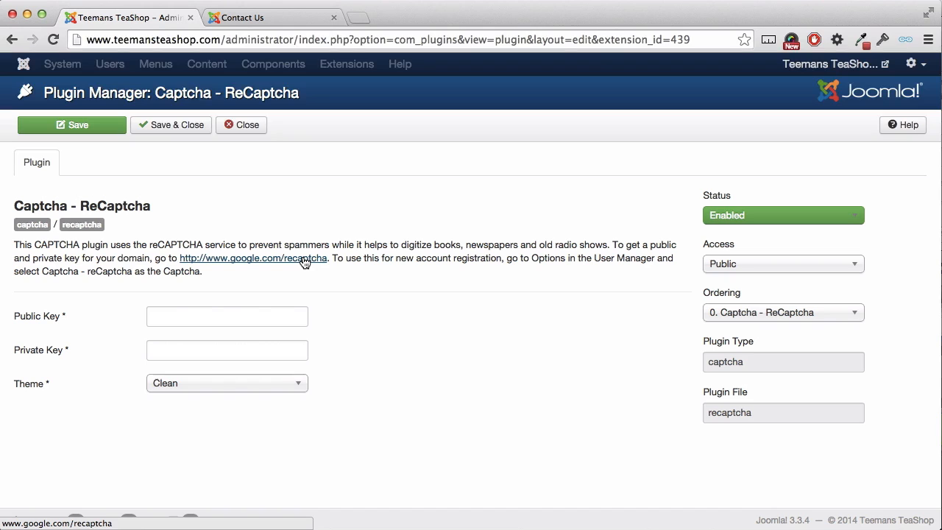
pyautogui.click(304, 261)
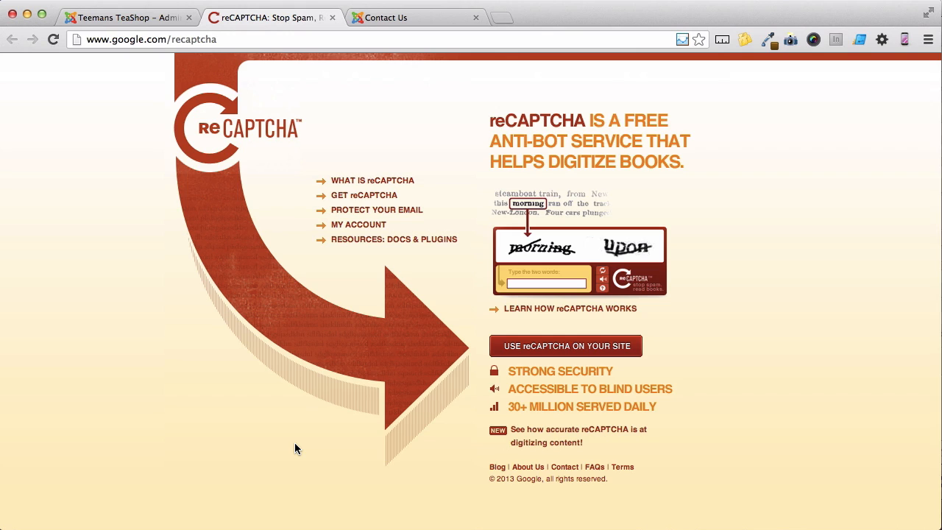
# Generate a reCAPTCHA key pair for the domain teemansteashop.com.
pyautogui.click(529, 352)
pyautogui.write('tee')
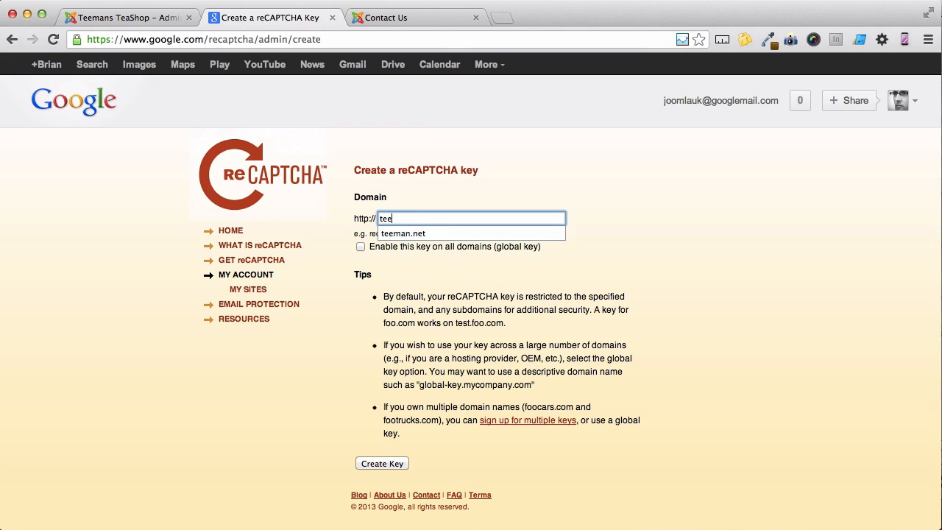
pyautogui.write('mansteashop.com')
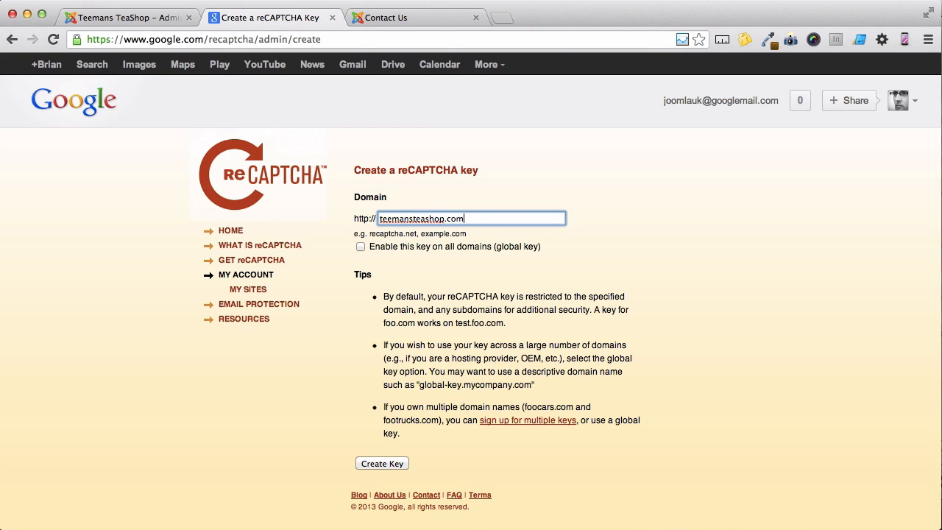
pyautogui.click(382, 463)
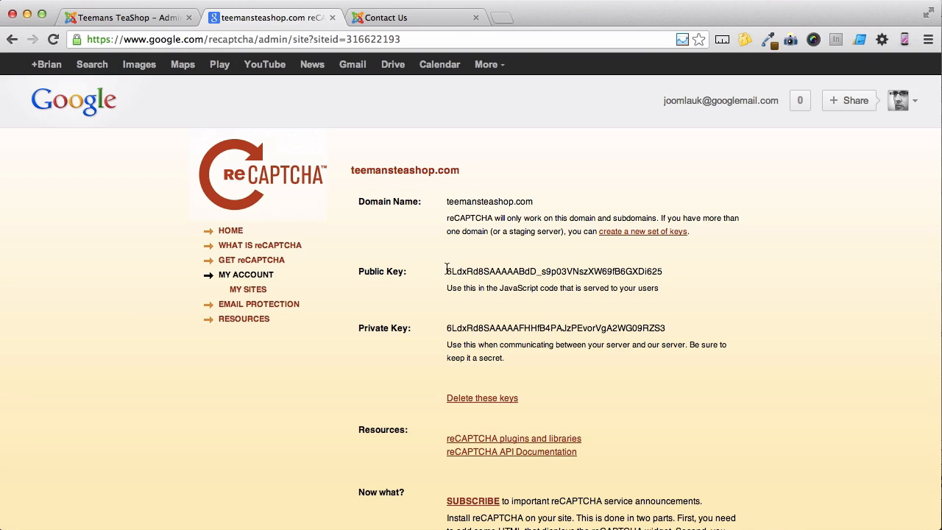
# Copy the reCAPTCHA public and private keys into the plugin and save it.
pyautogui.moveTo(446, 270); pyautogui.dragTo(661, 271)
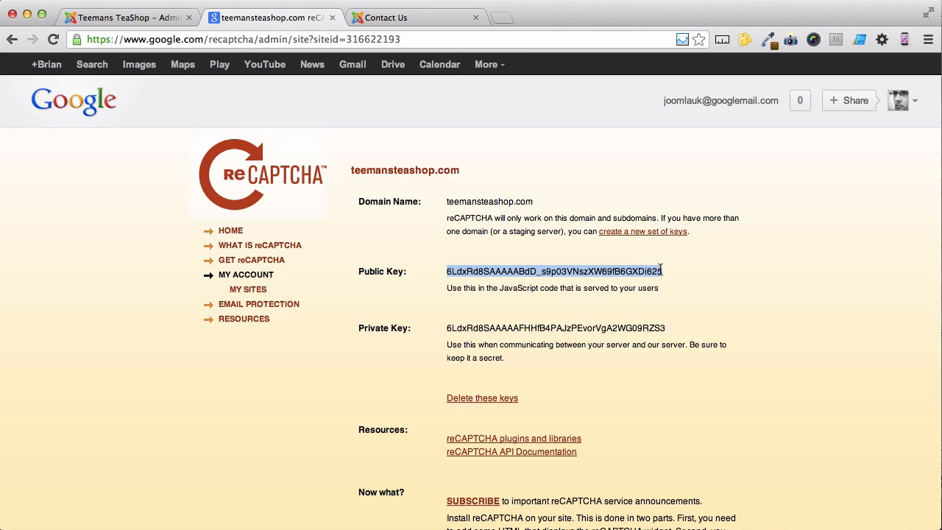
pyautogui.rightClick(660, 270)
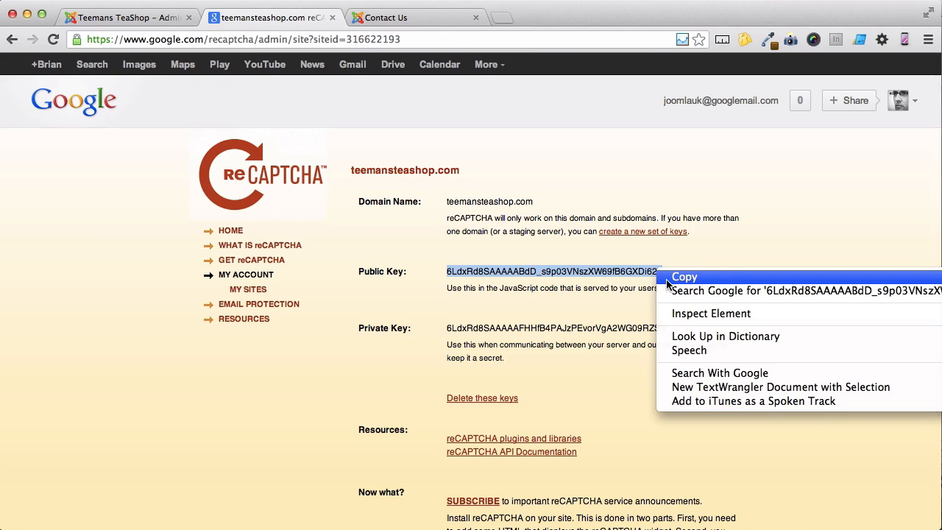
pyautogui.click(666, 279)
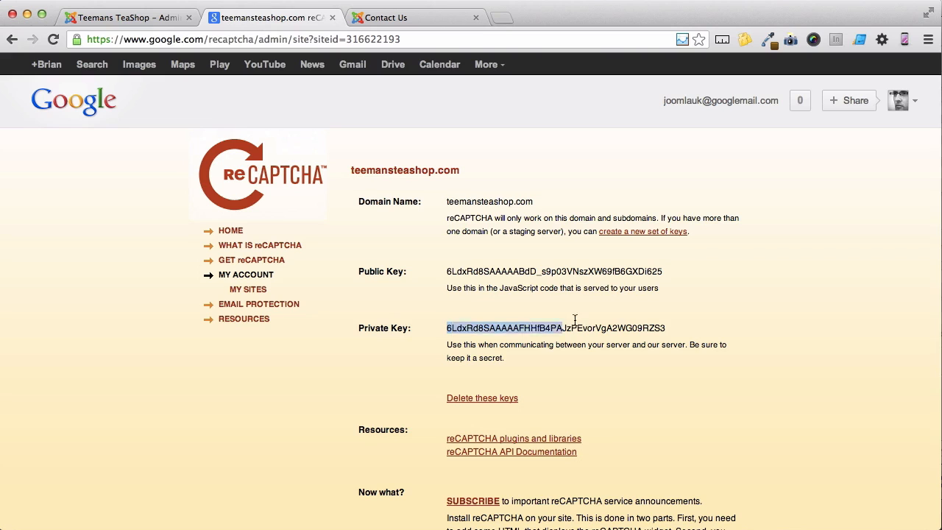
pyautogui.moveTo(563, 327); pyautogui.dragTo(660, 326)
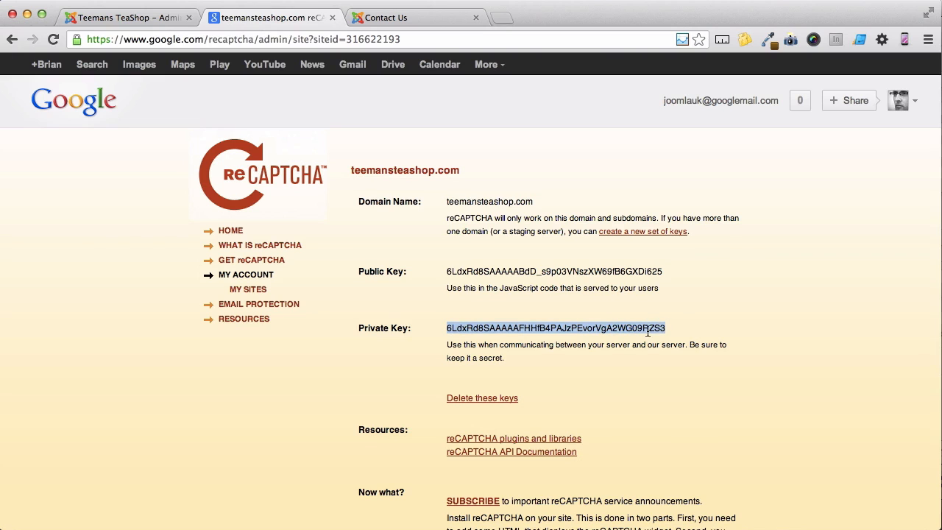
pyautogui.rightClick(647, 329)
pyautogui.click(666, 335)
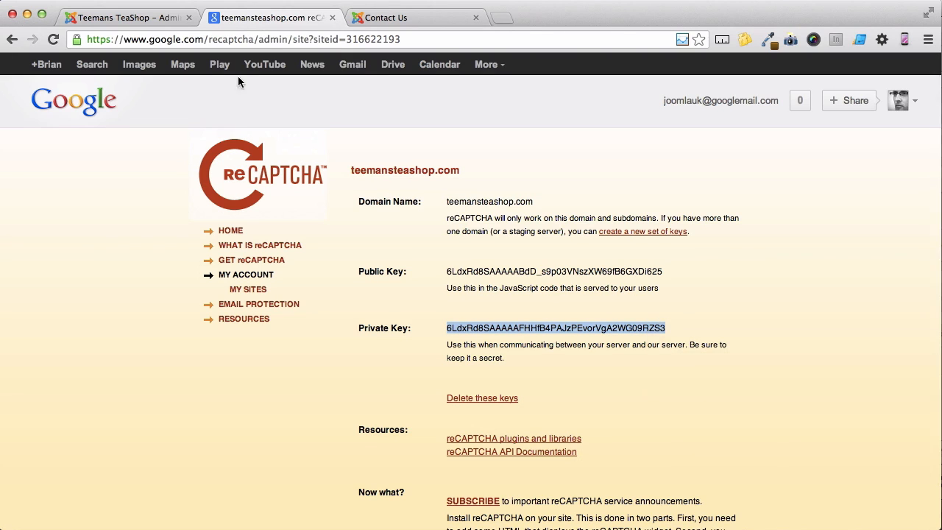
pyautogui.click(88, 17)
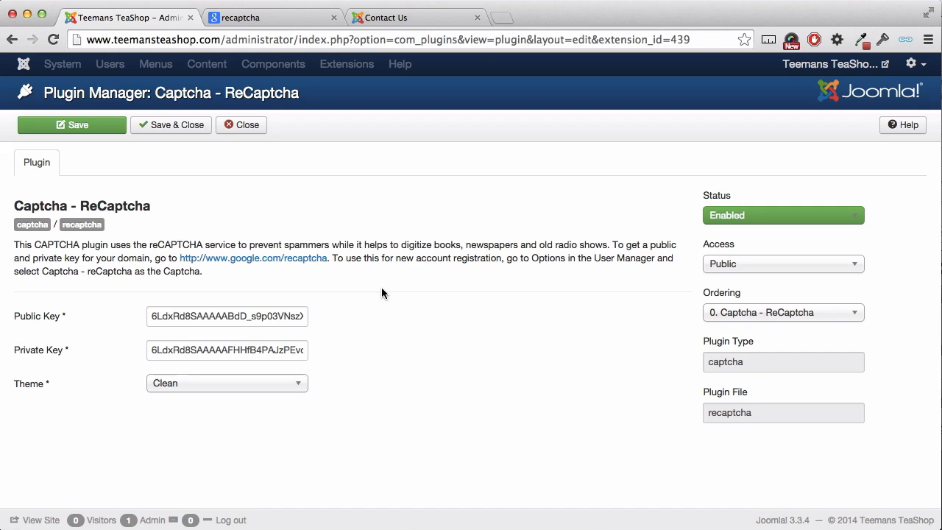
pyautogui.click(186, 135)
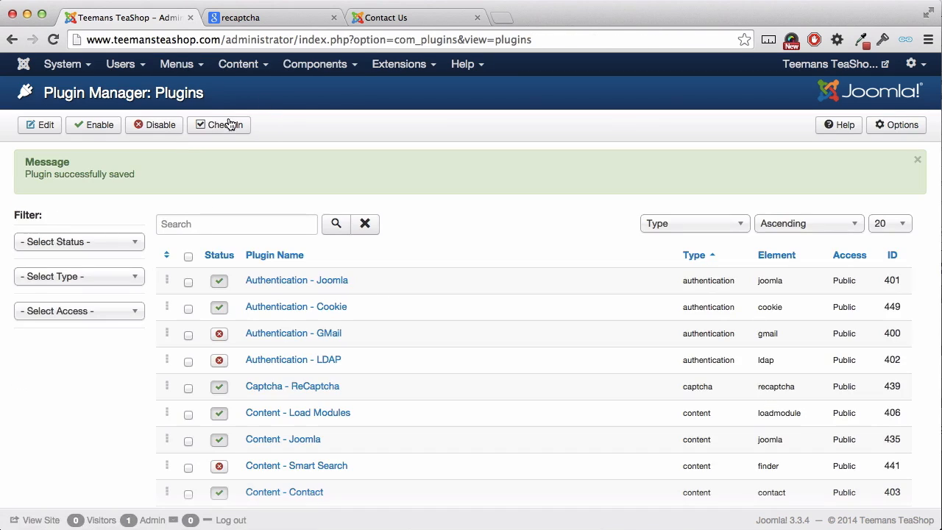
# Close the reCAPTCHA tab, then reload Contact Us and confirm its form still lacks a captcha.
pyautogui.click(334, 17)
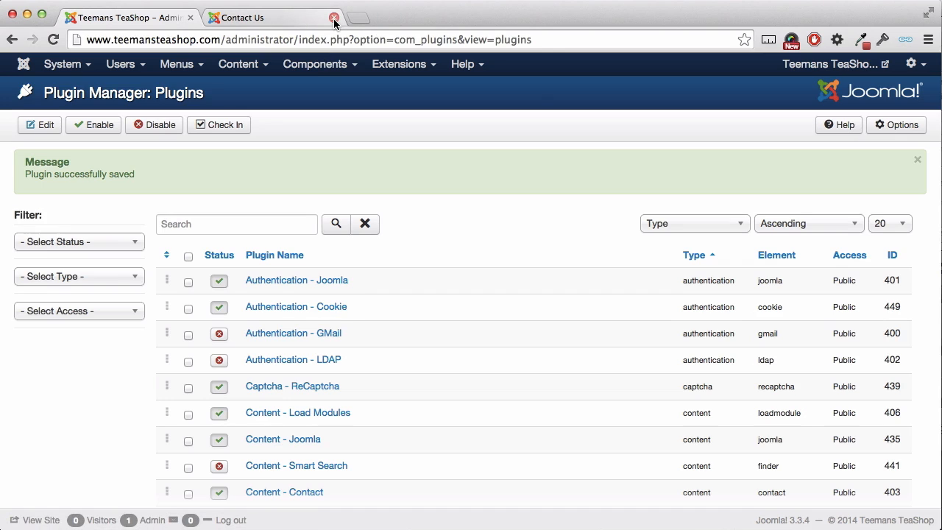
pyautogui.click(287, 25)
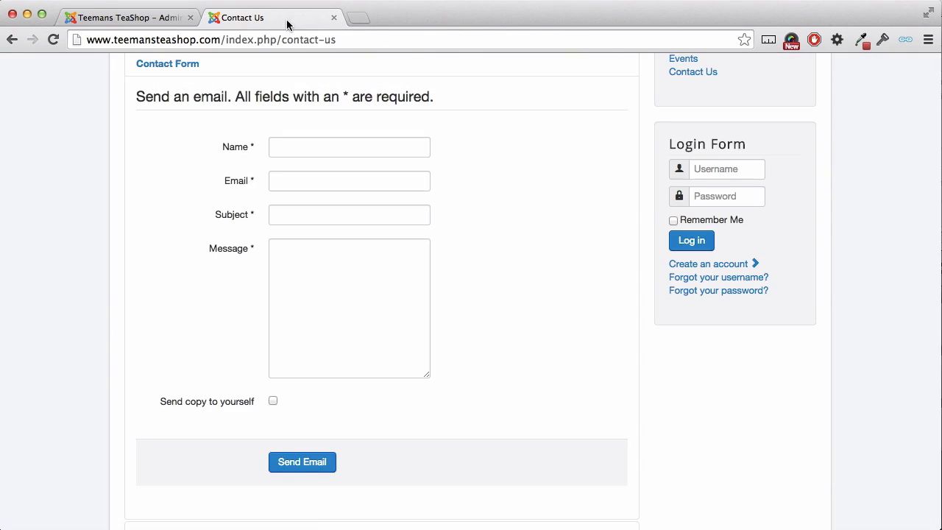
pyautogui.click(53, 39)
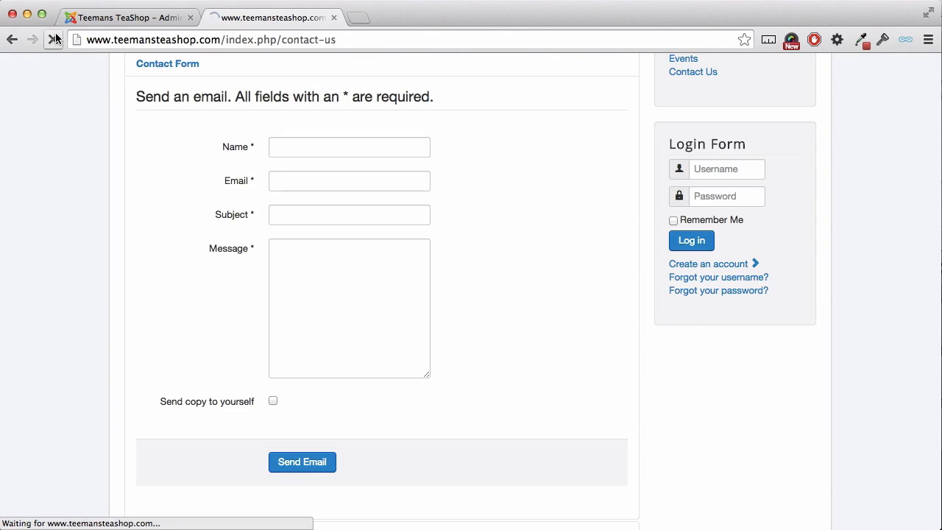
pyautogui.click(154, 265)
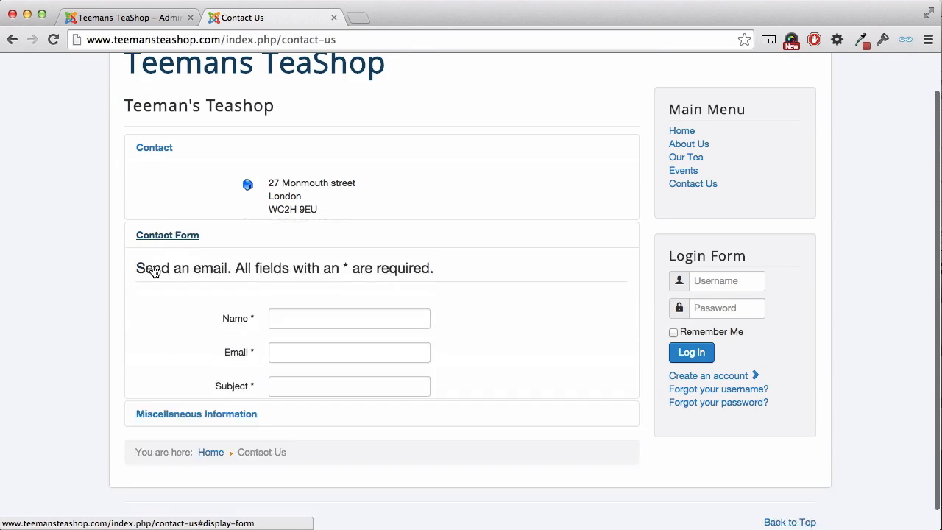
pyautogui.scroll(-4, 154, 271)
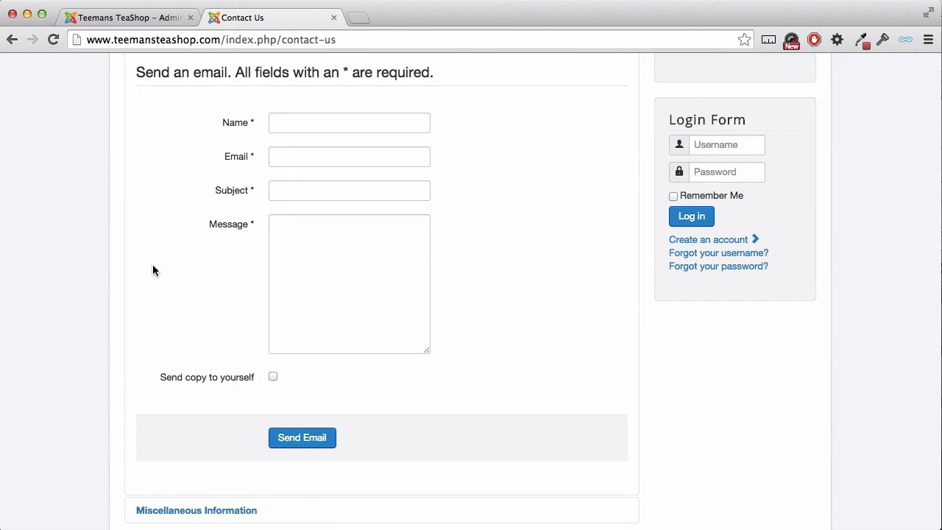
pyautogui.click(122, 19)
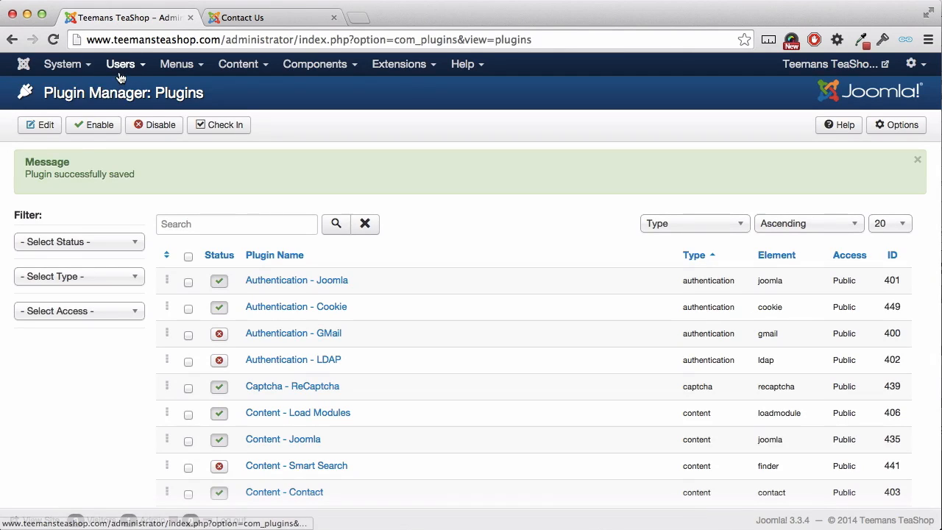
# Choose Captcha - ReCaptcha as Default Captcha in Global Configuration and save.
pyautogui.click(70, 64)
pyautogui.click(70, 121)
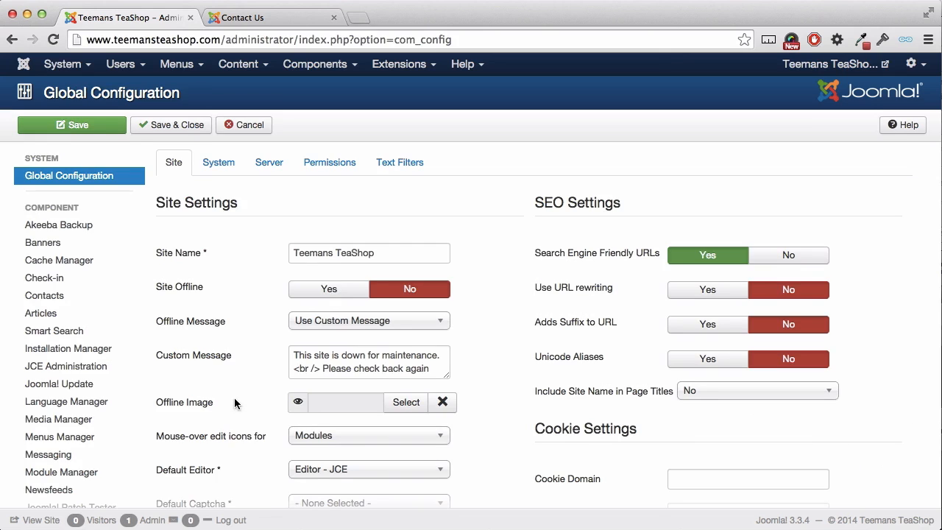
pyautogui.scroll(-3, 258, 401)
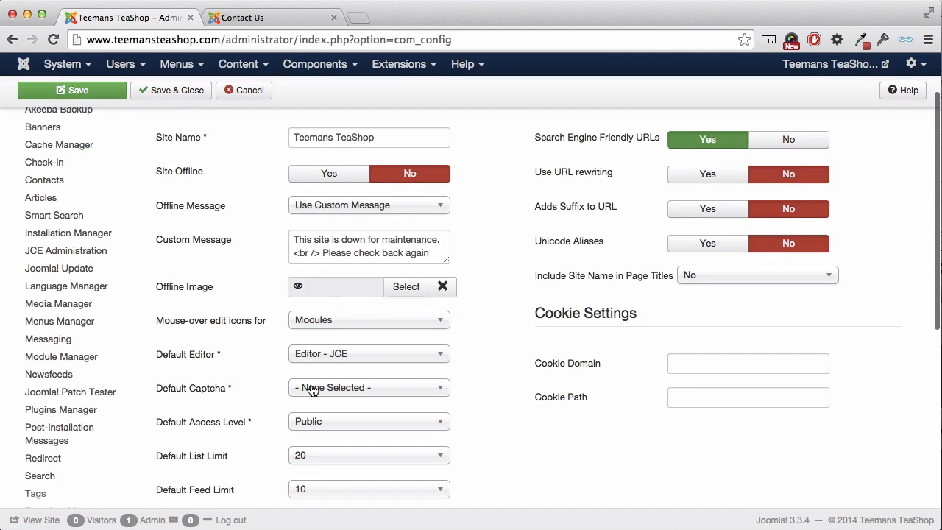
pyautogui.click(386, 393)
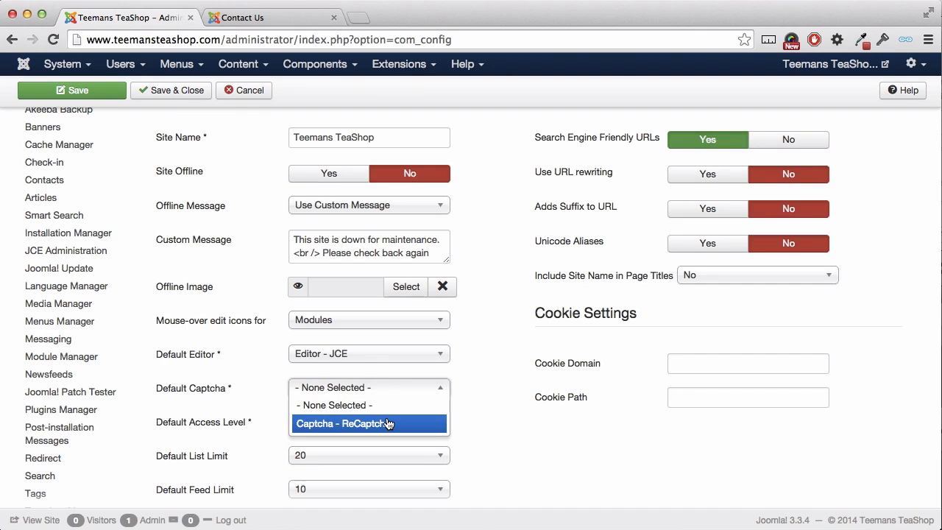
pyautogui.click(388, 424)
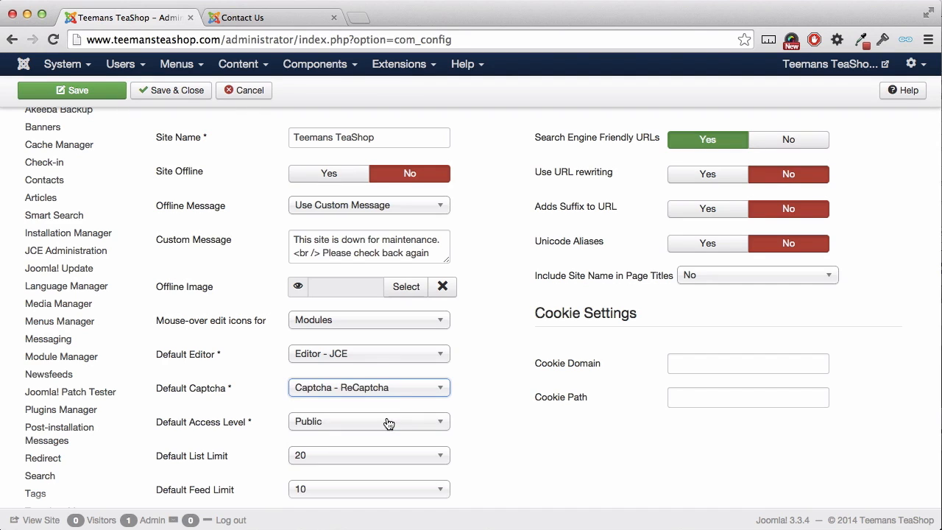
pyautogui.click(196, 93)
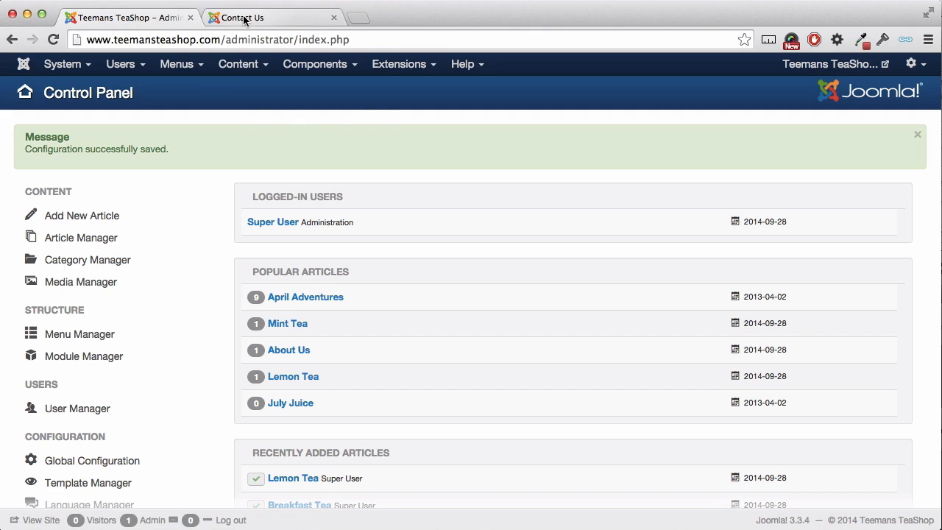
# Refresh the live Contact Us page and expand its Contact Form down to the ReCaptcha field.
pyautogui.click(243, 19)
pyautogui.click(53, 40)
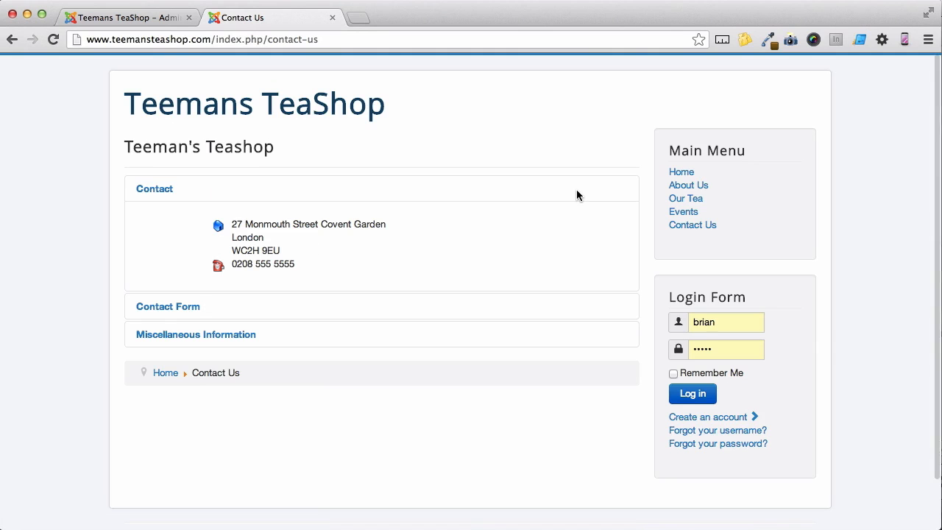
pyautogui.click(201, 309)
pyautogui.scroll(-1, 182, 316)
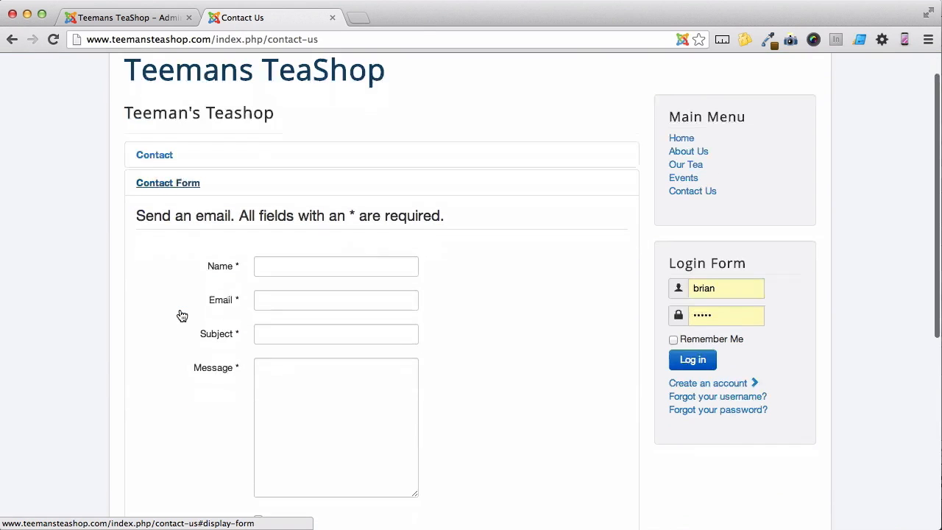
pyautogui.scroll(-5, 181, 316)
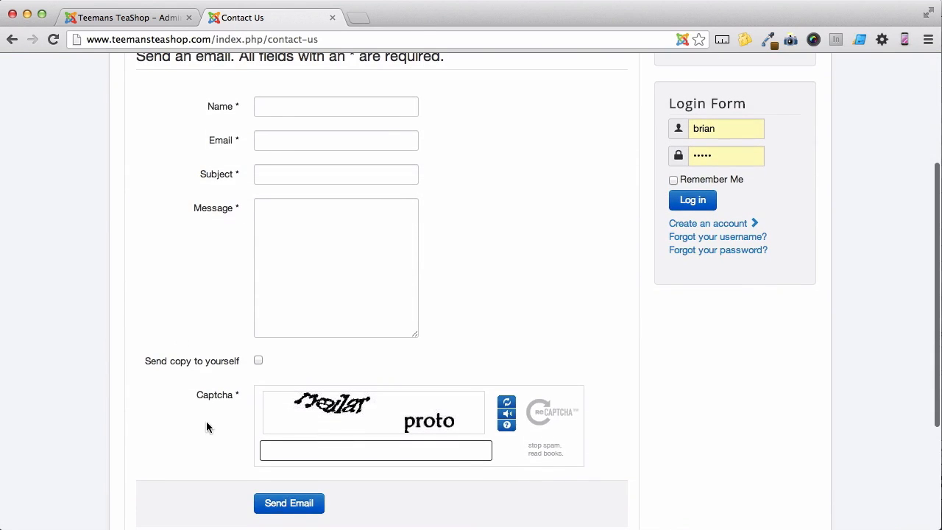